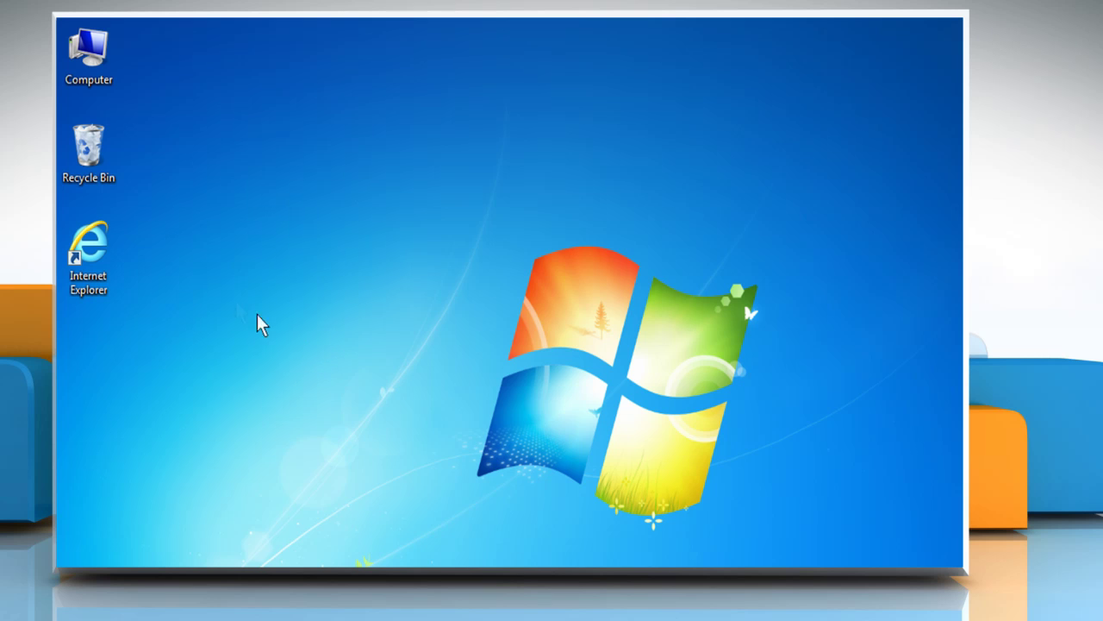
# Open Internet Explorer and go to download.microsoft.com.
pyautogui.rightClick(101, 256)
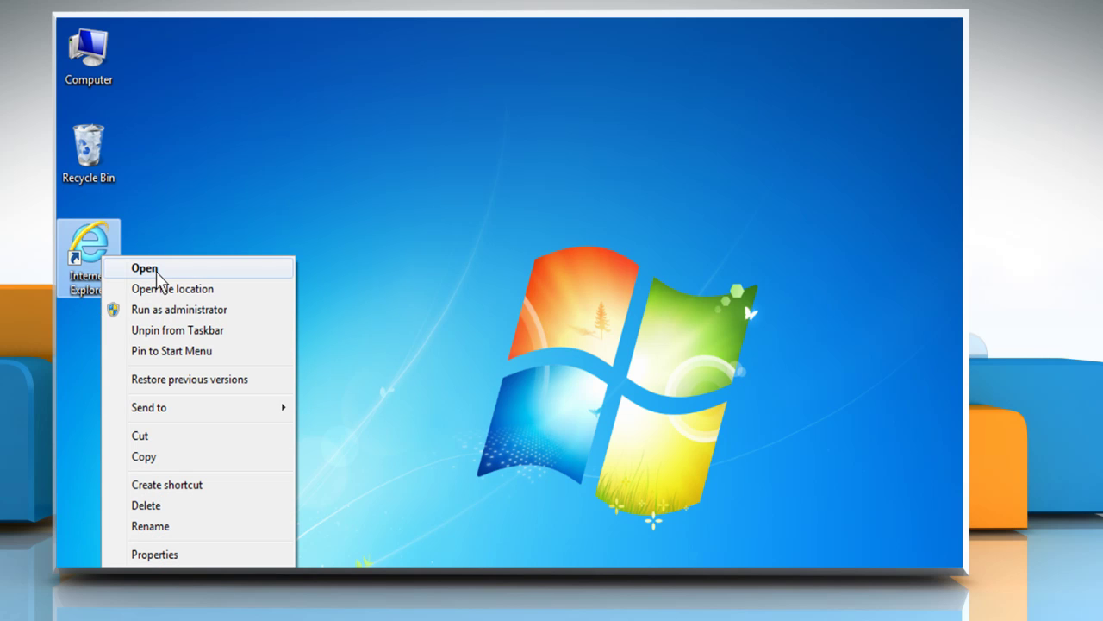
pyautogui.click(148, 270)
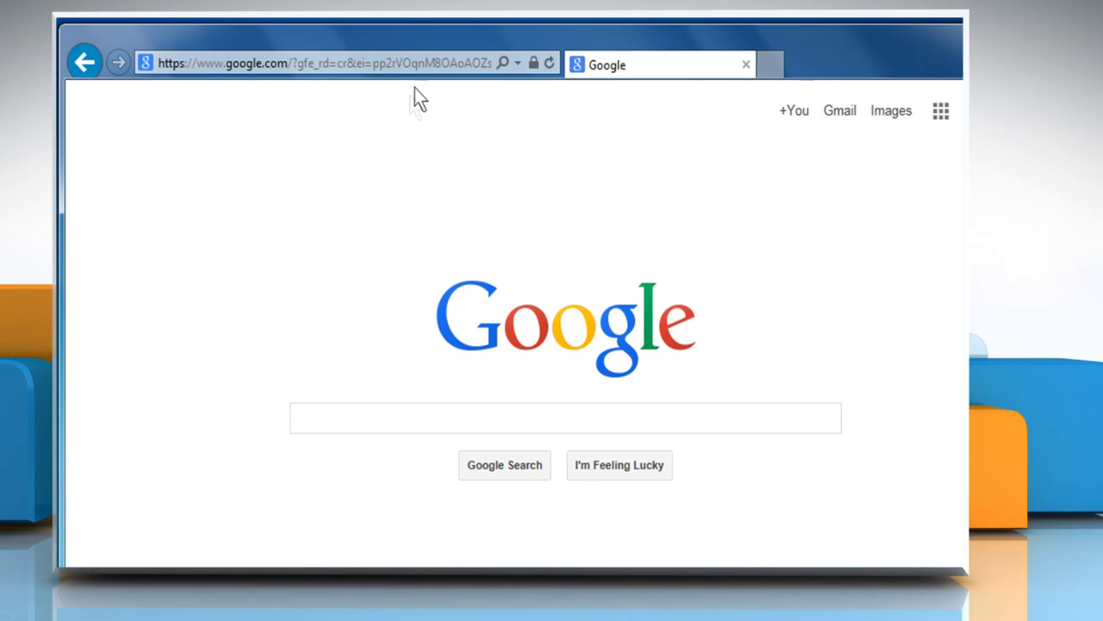
pyautogui.click(414, 63)
pyautogui.write('download.microsoft.com')
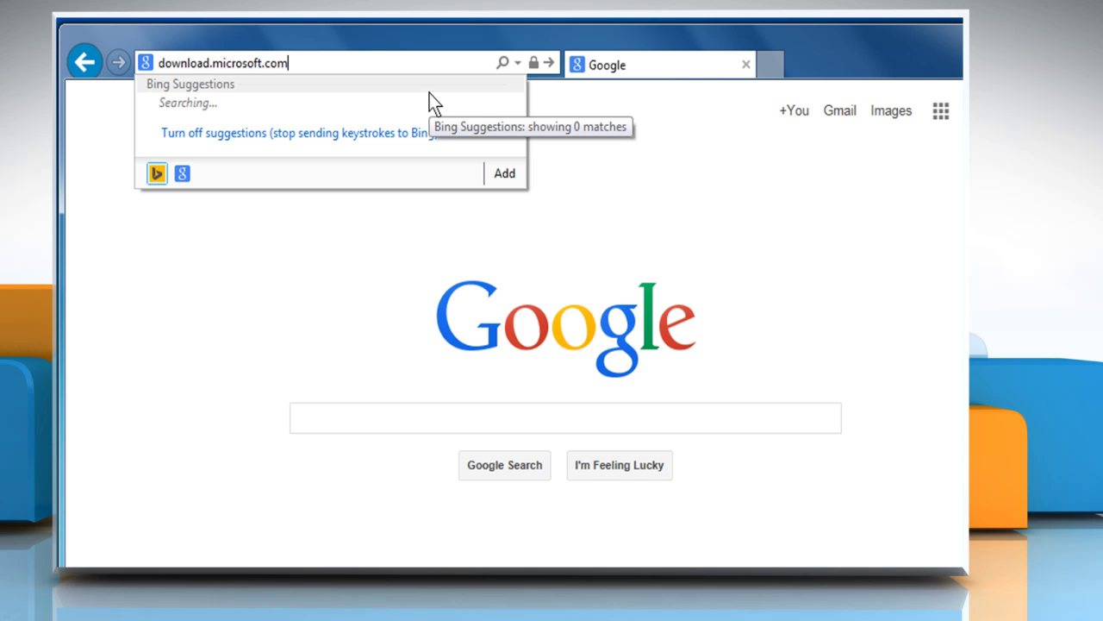
pyautogui.press('Return')
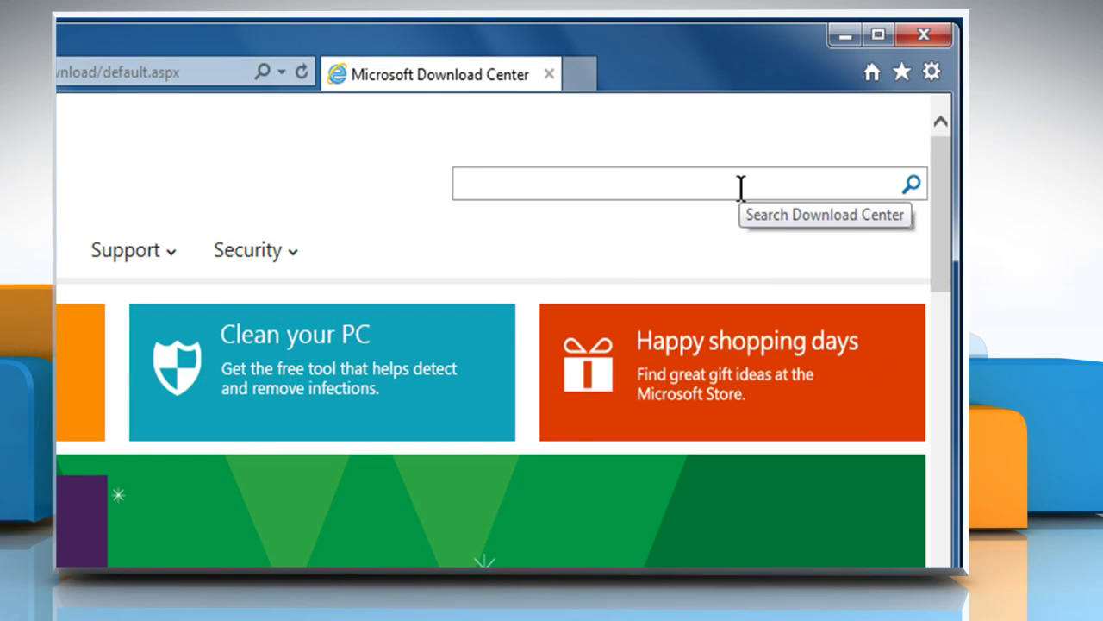
# Search the Download Center for "Attack Surface Analyzer" and open its download page.
pyautogui.click(741, 187)
pyautogui.write('Attack Surface Analyzer')
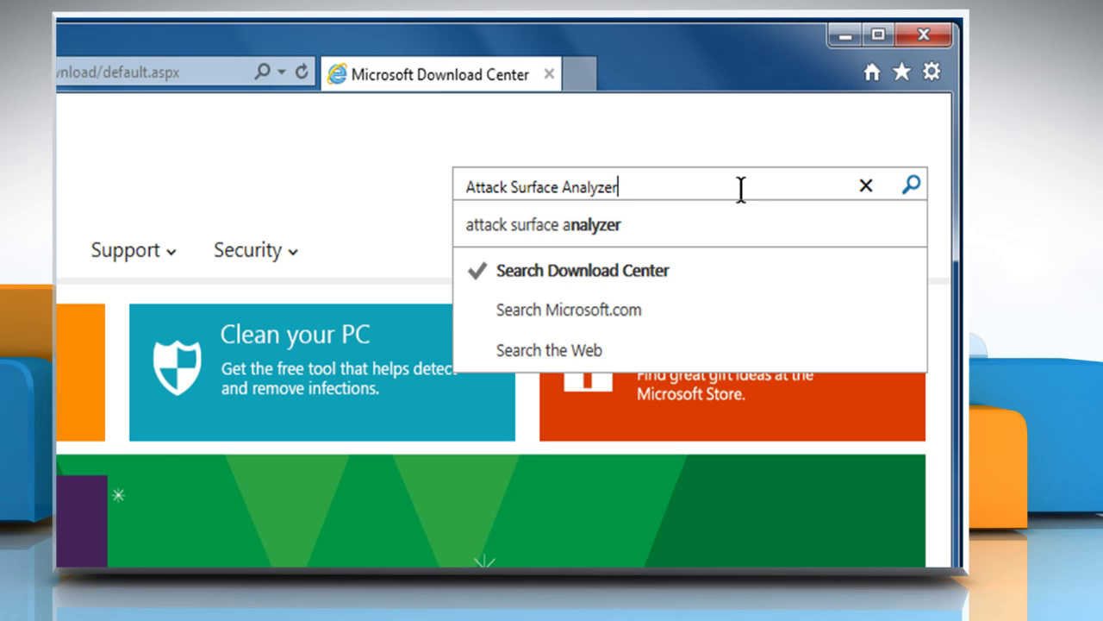
pyautogui.click(912, 188)
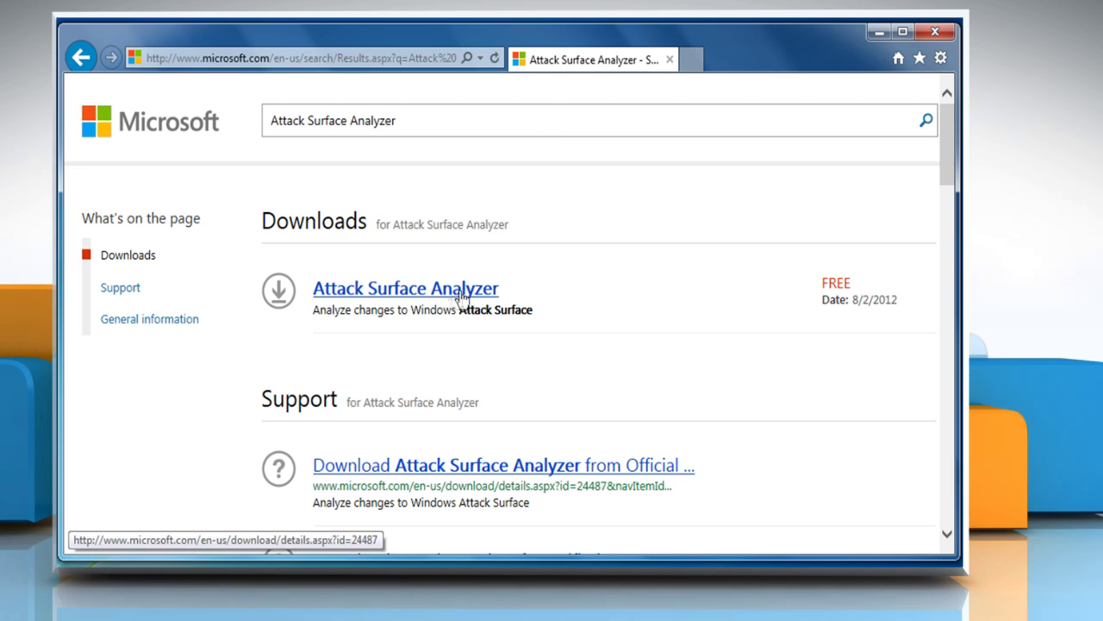
pyautogui.click(413, 297)
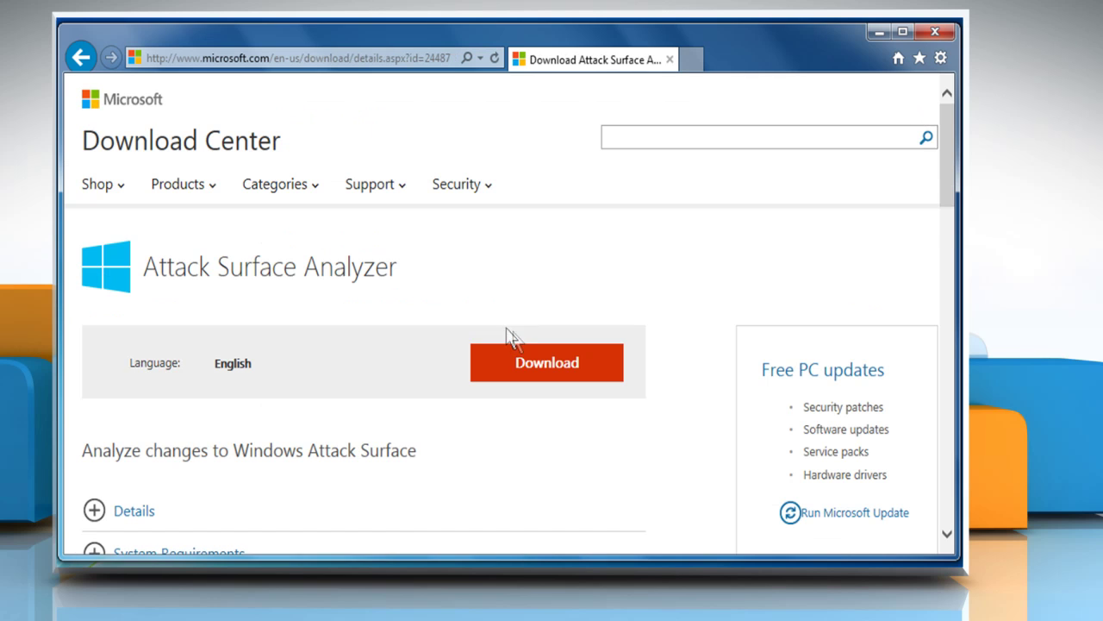
# Download the Attack_Surface_Analyzer_x86.msi file and save it to the computer.
pyautogui.click(565, 373)
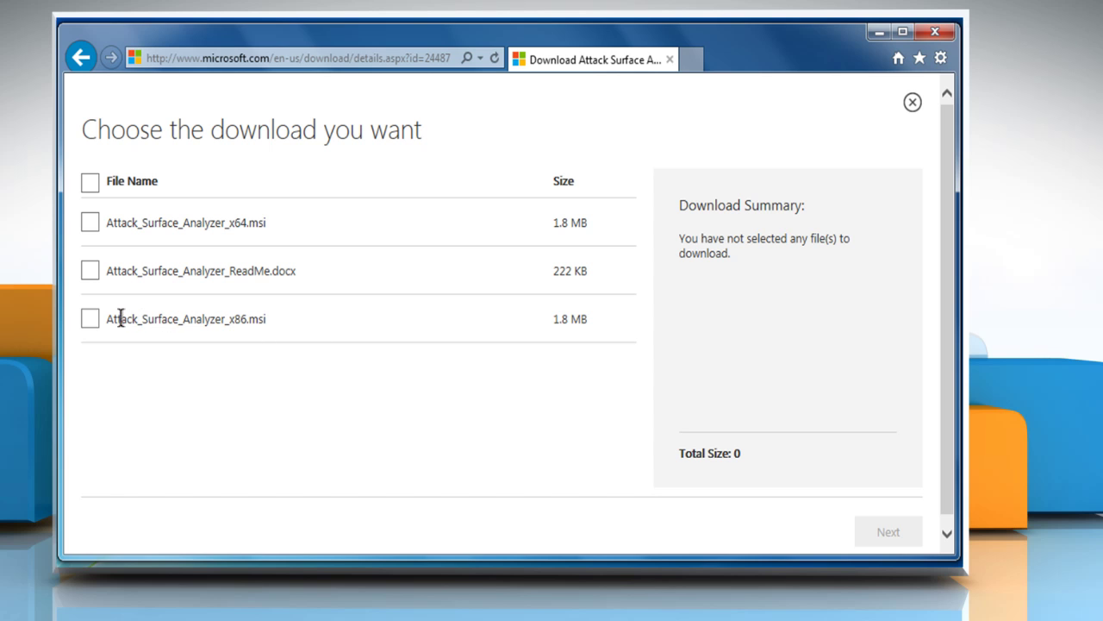
pyautogui.click(91, 319)
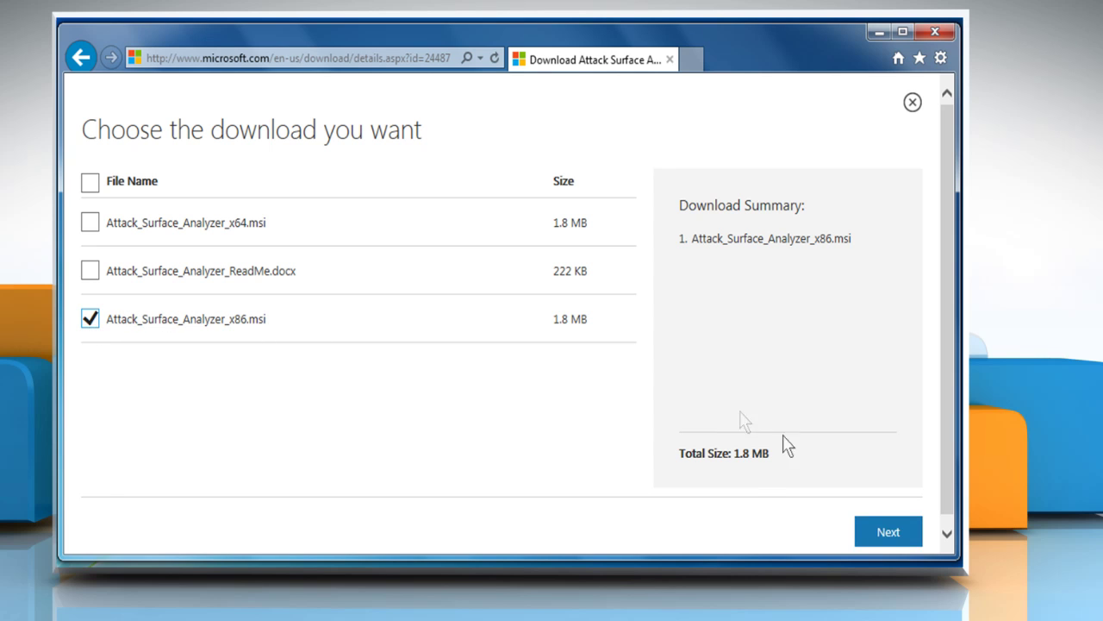
pyautogui.click(881, 534)
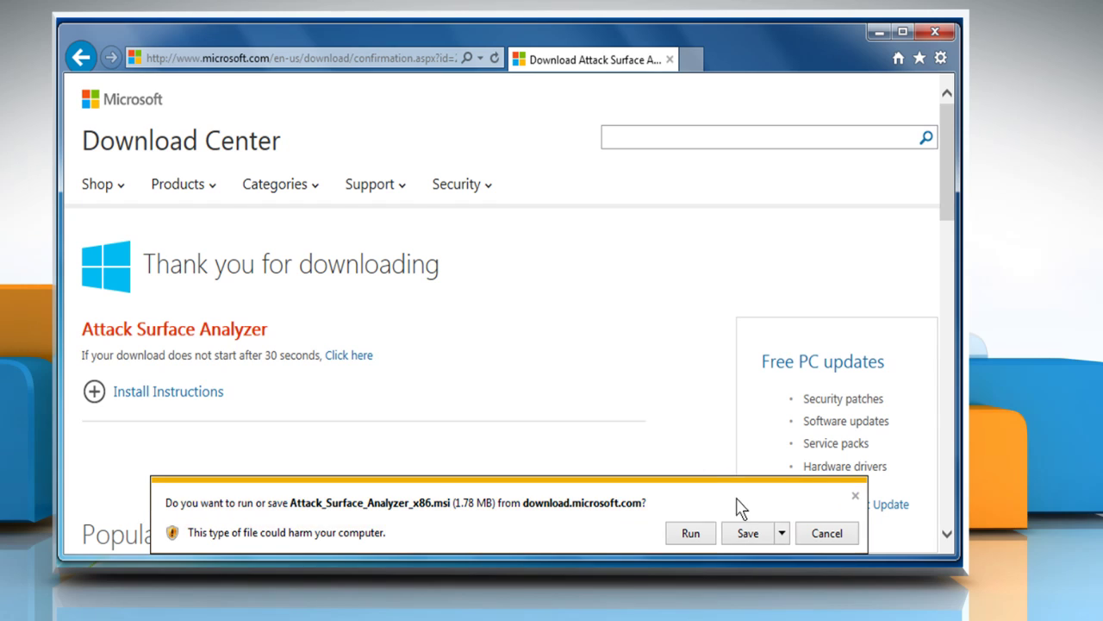
pyautogui.click(747, 533)
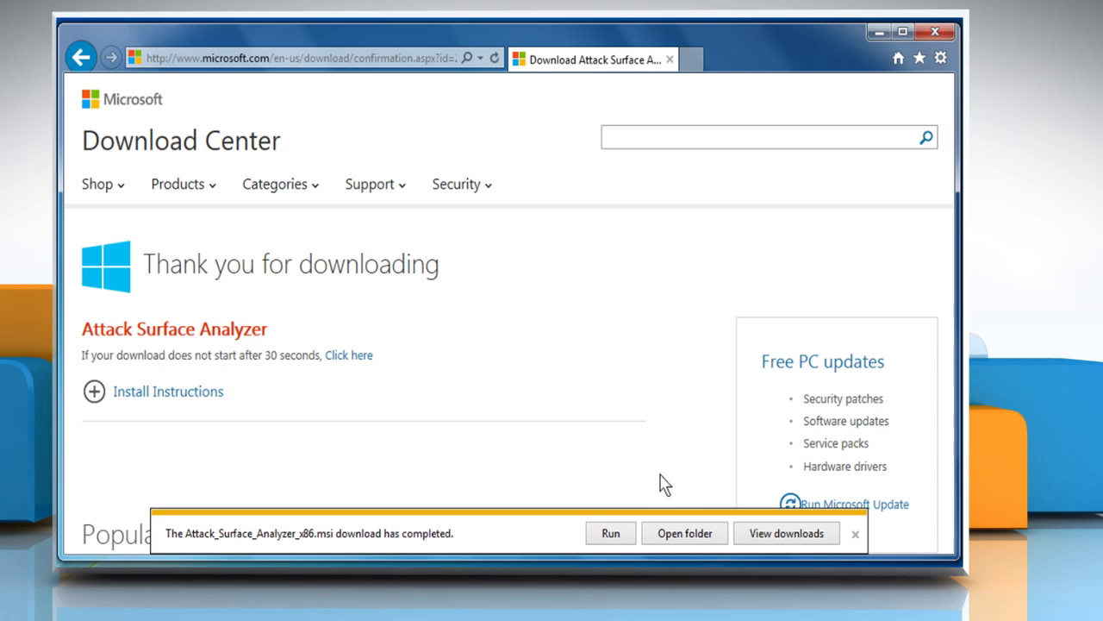
# Open the folder containing the downloaded file and run the Attack_Surface_Analyzer_x86 installer, allowing it past the security warning.
pyautogui.click(689, 539)
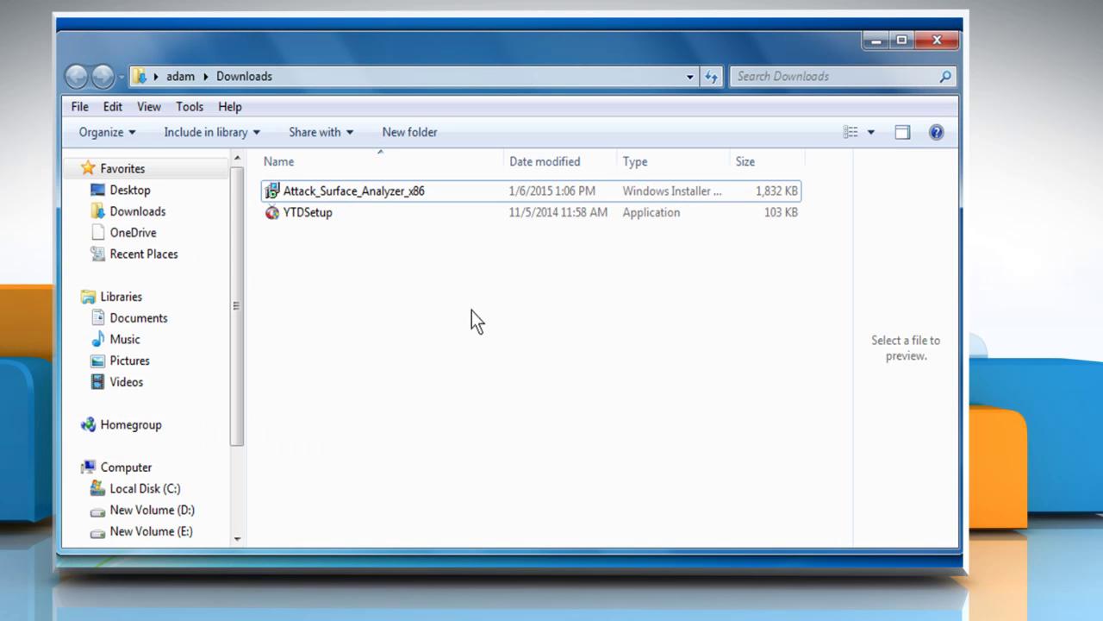
pyautogui.click(365, 191)
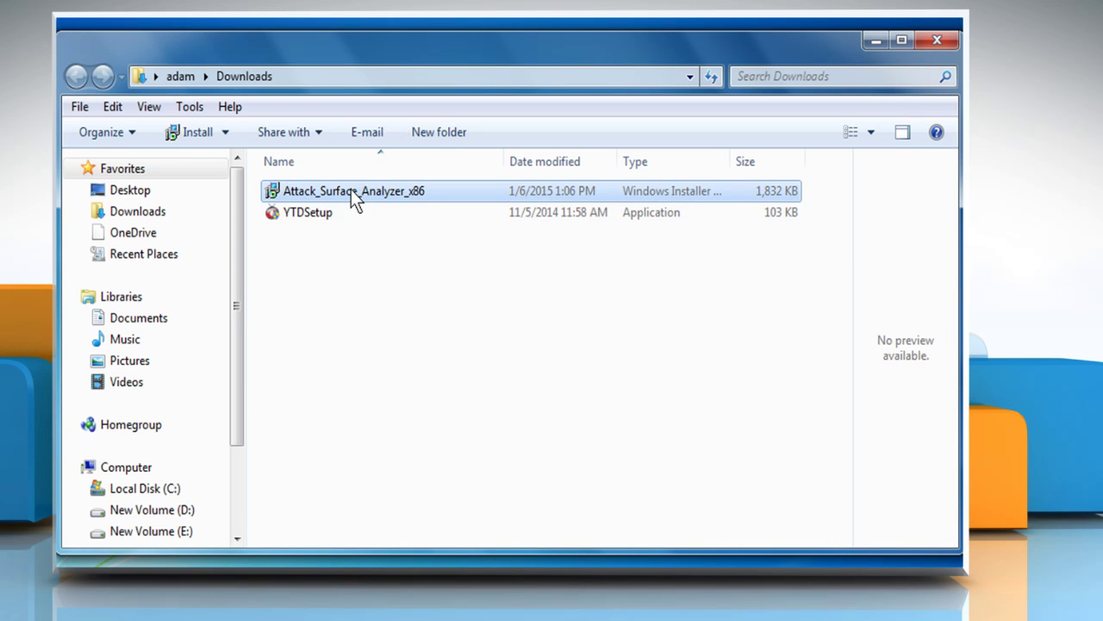
pyautogui.doubleClick(352, 192)
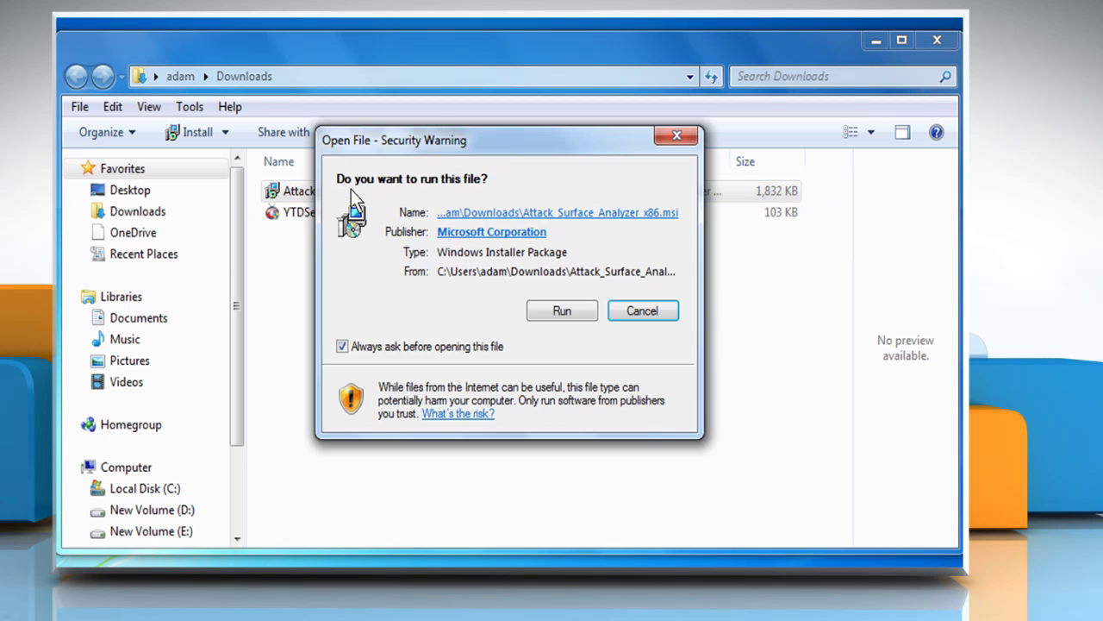
pyautogui.click(569, 313)
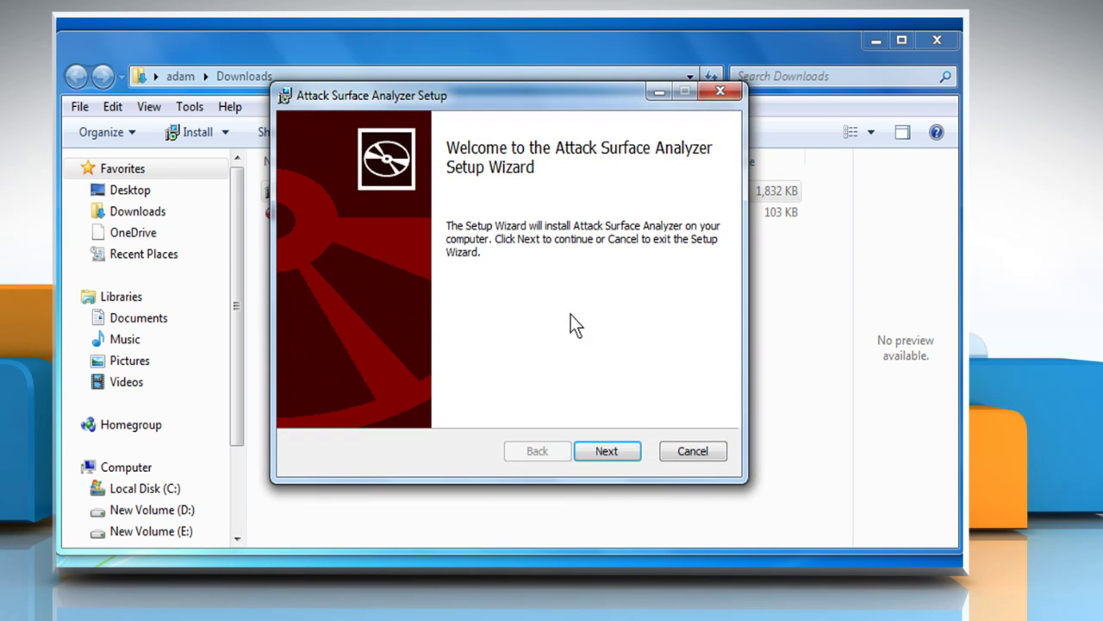
# Accept the license terms, install Attack Surface Analyzer to the default folder, finish the setup wizard and close the Downloads window.
pyautogui.click(615, 451)
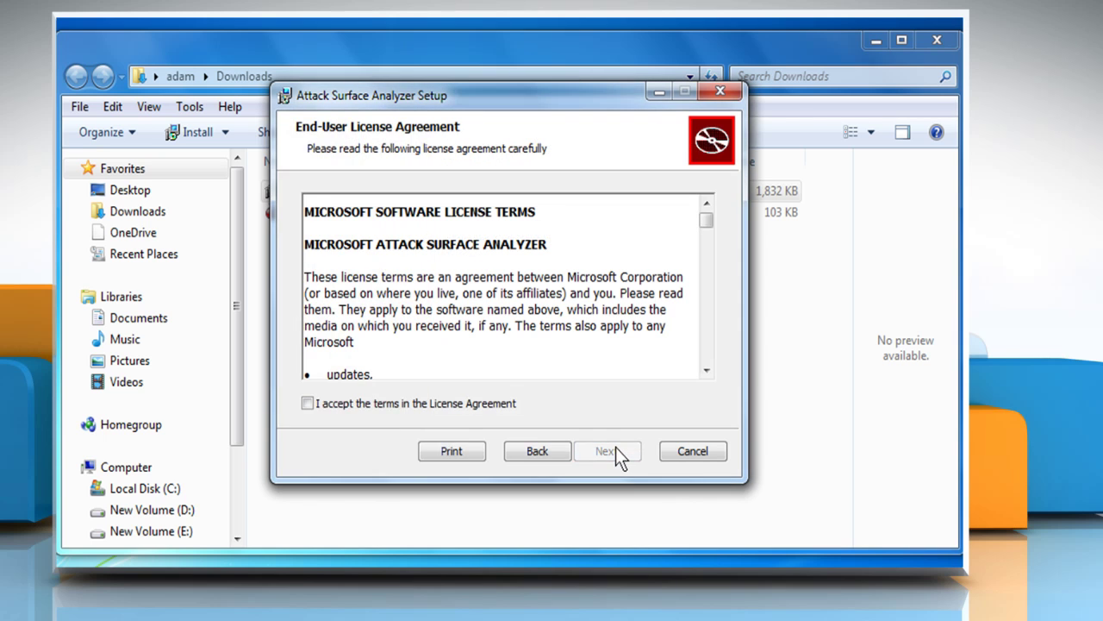
pyautogui.click(307, 403)
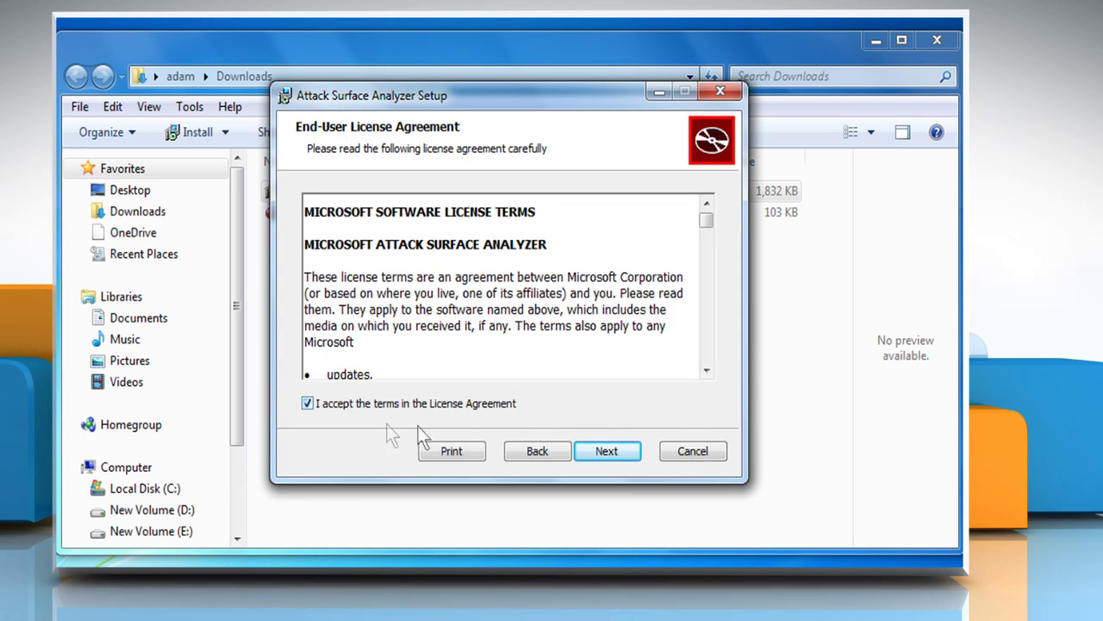
pyautogui.click(605, 458)
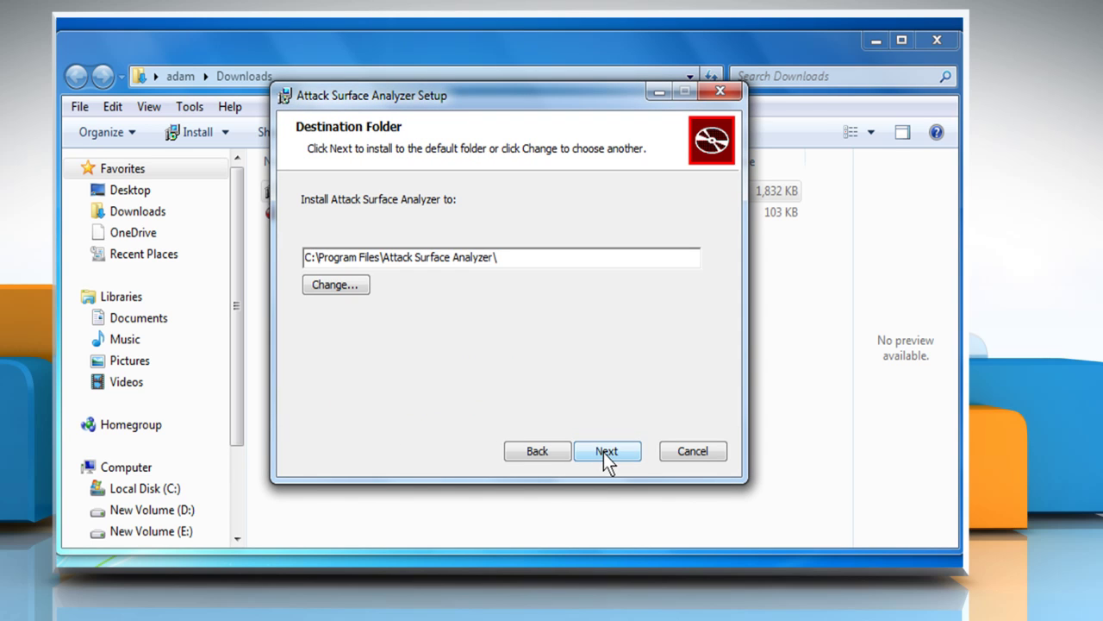
pyautogui.click(604, 452)
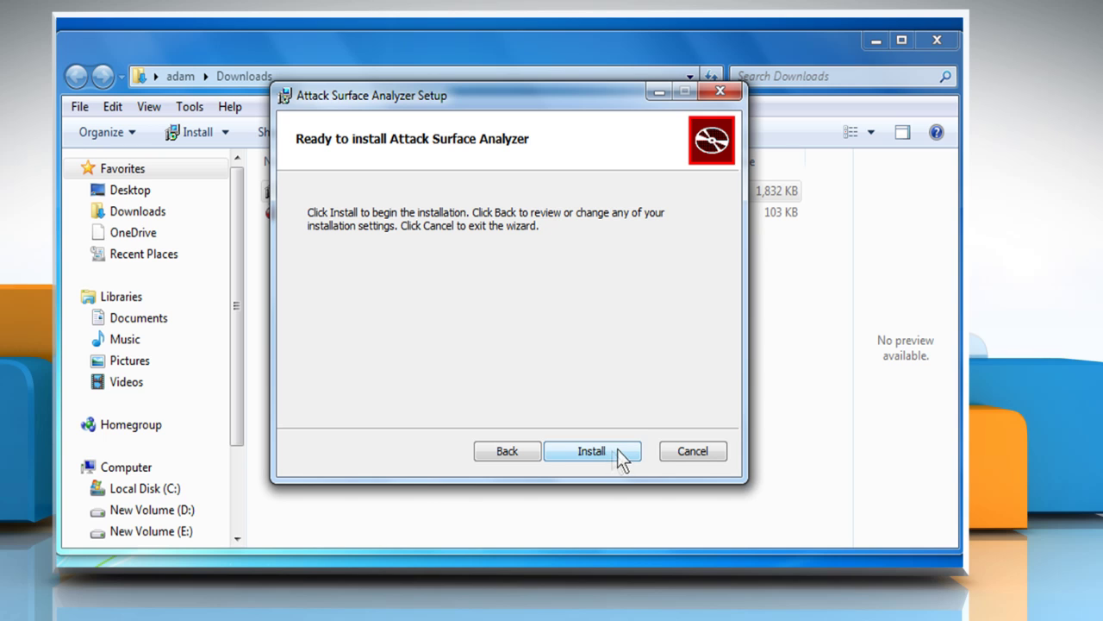
pyautogui.click(602, 454)
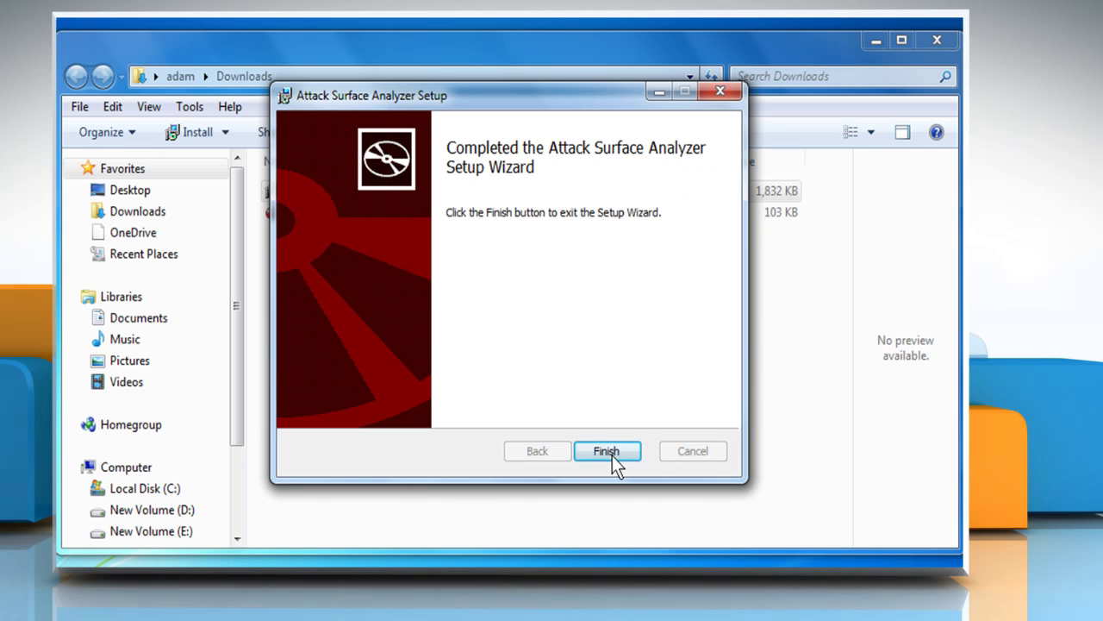
pyautogui.click(606, 451)
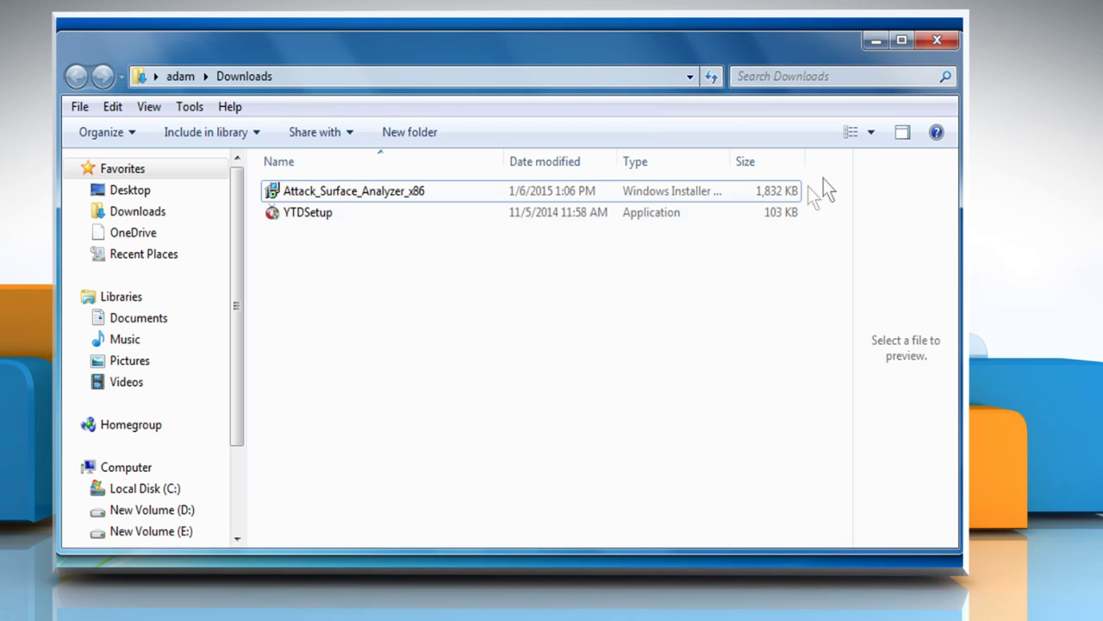
pyautogui.click(937, 41)
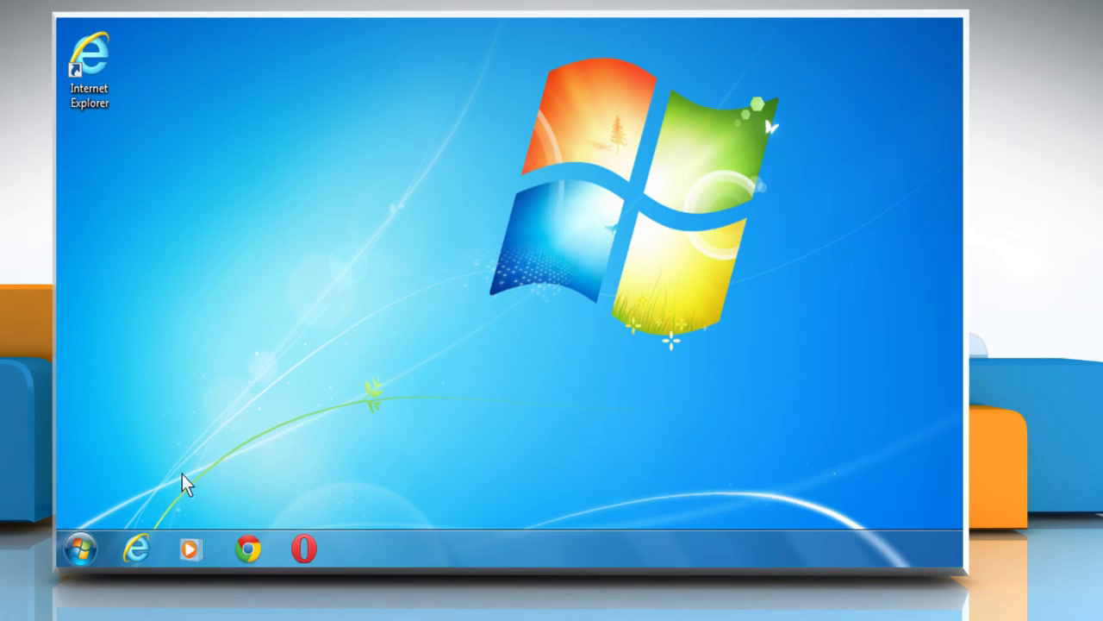
# Launch Attack Surface Analyzer and run a new scan with the default CAB file name.
pyautogui.click(80, 548)
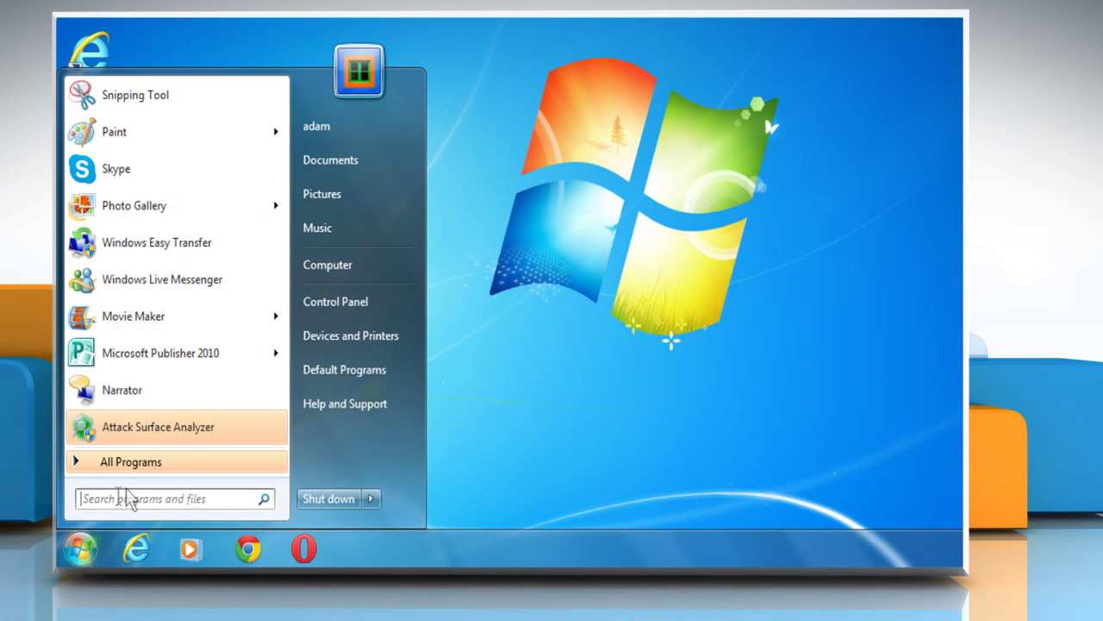
pyautogui.click(176, 438)
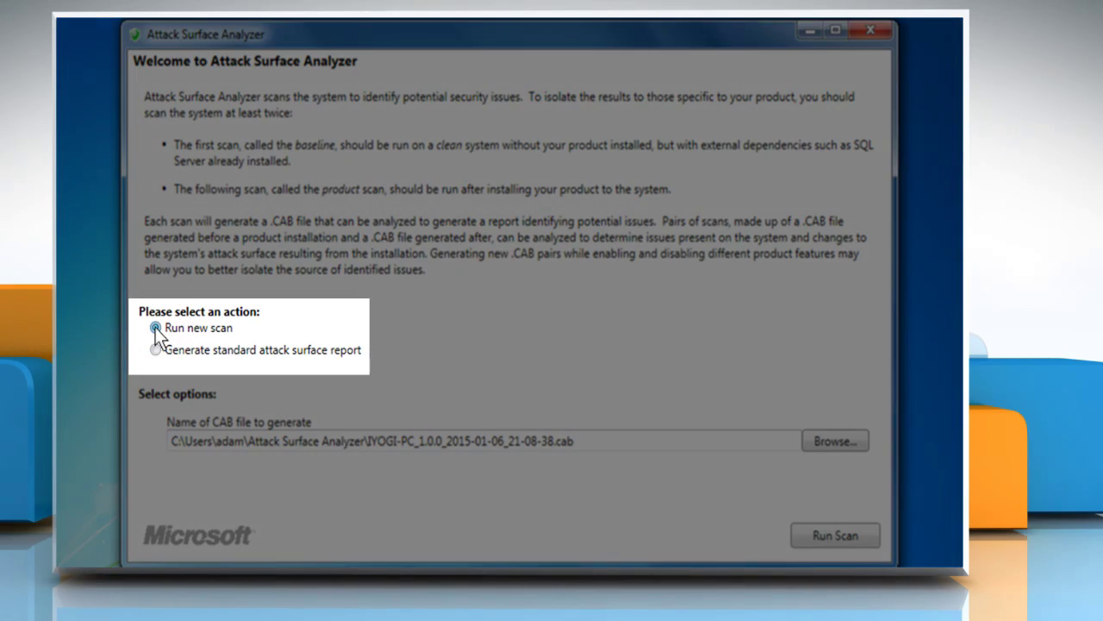
pyautogui.click(156, 329)
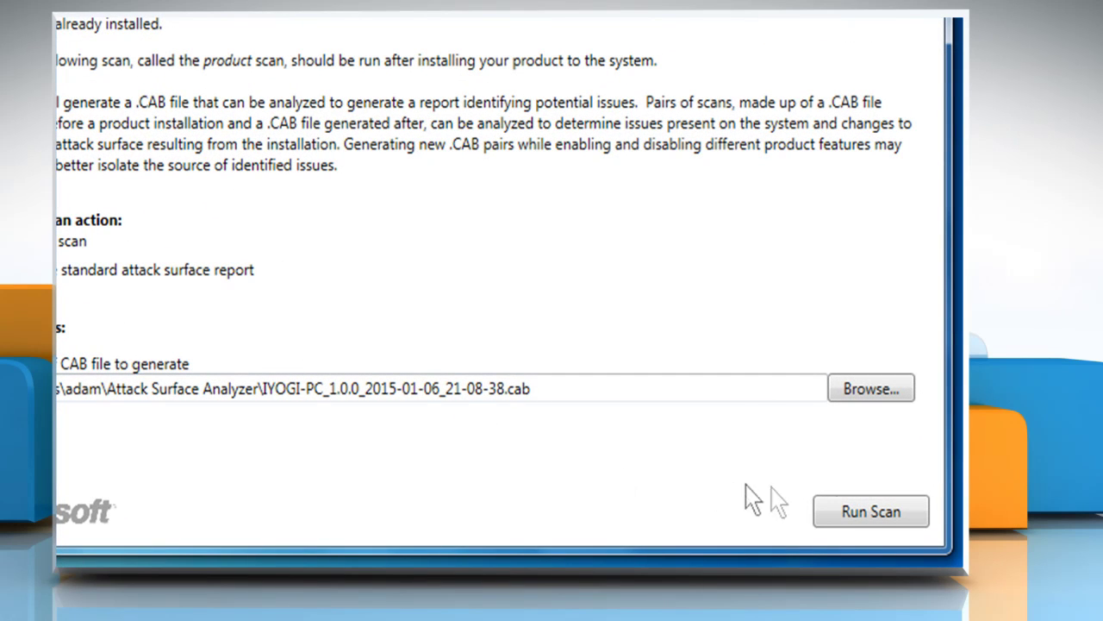
pyautogui.click(871, 510)
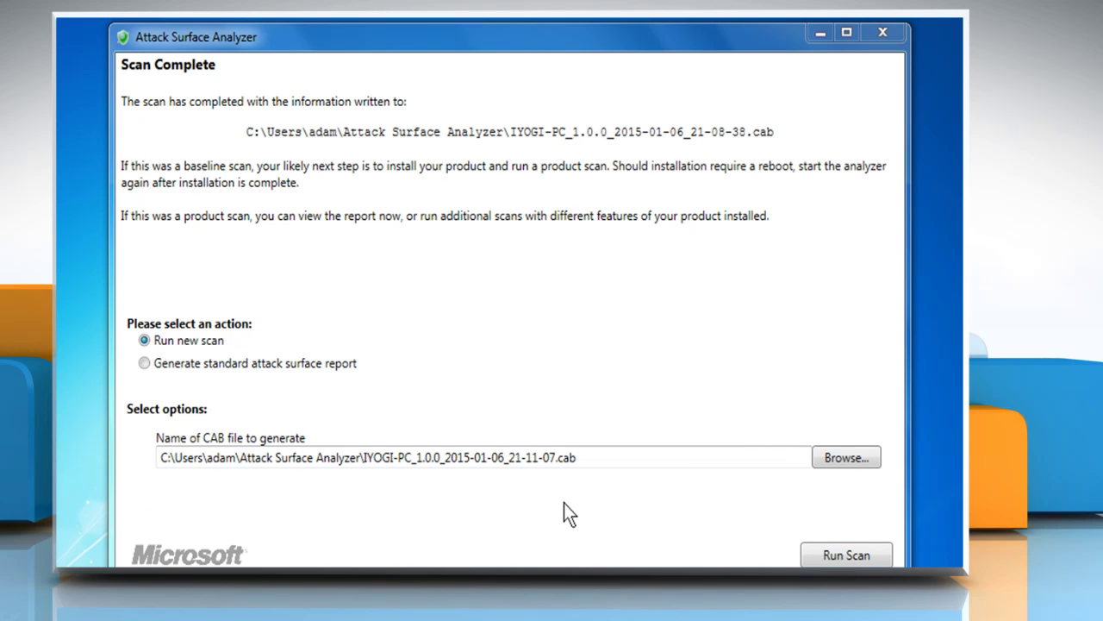
# Run a second scan with the default CAB file name, and generate a standard attack surface report from the preset baseline and product CAB files.
pyautogui.click(563, 502)
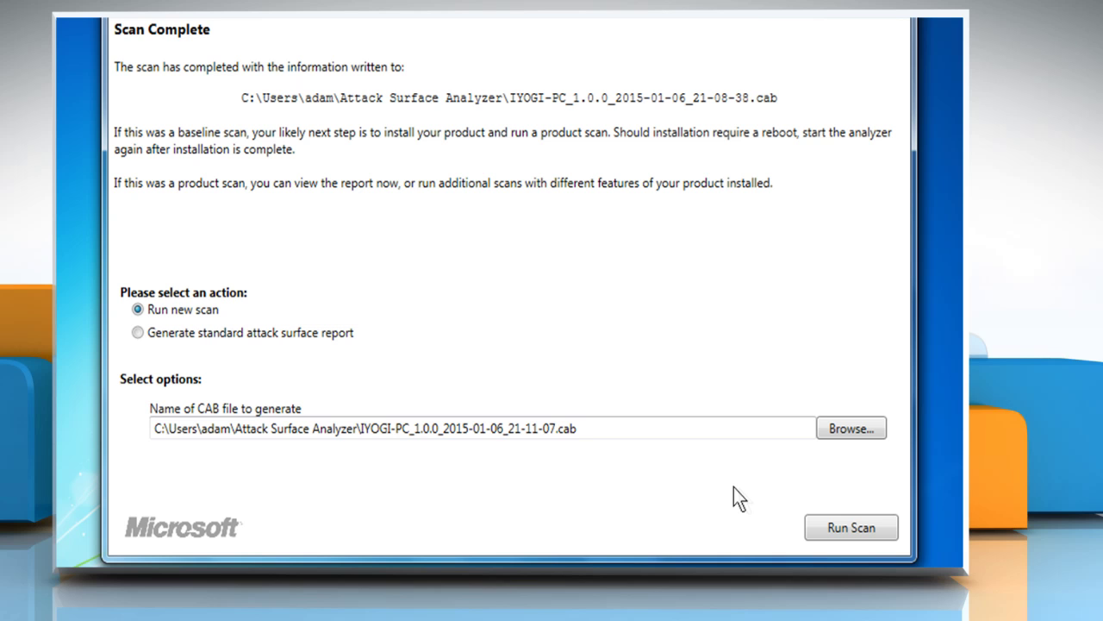
pyautogui.click(846, 529)
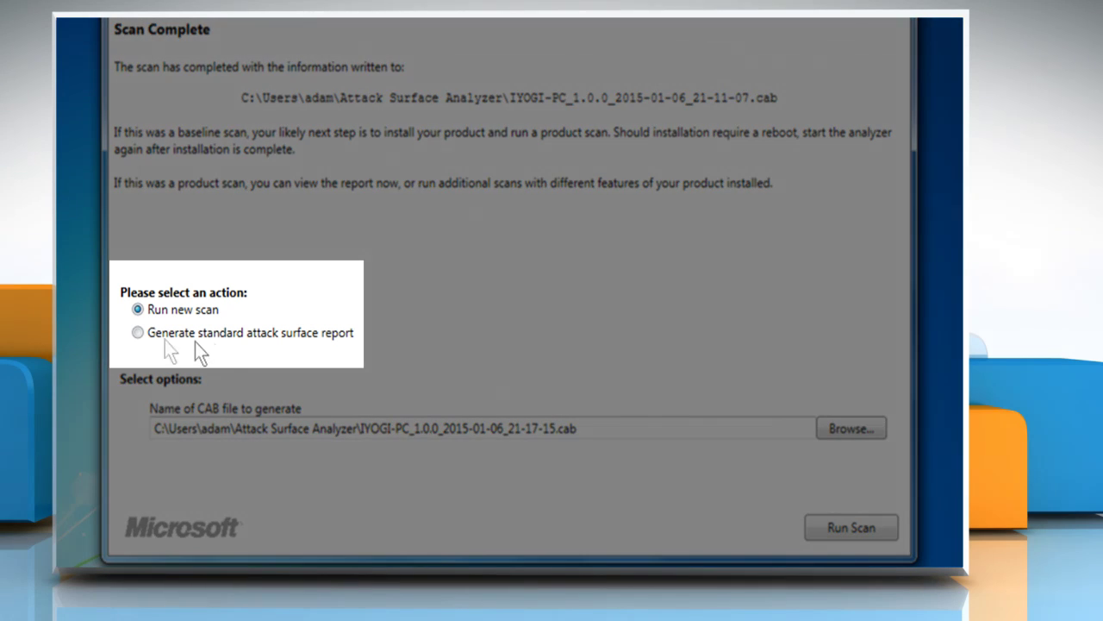
pyautogui.click(151, 335)
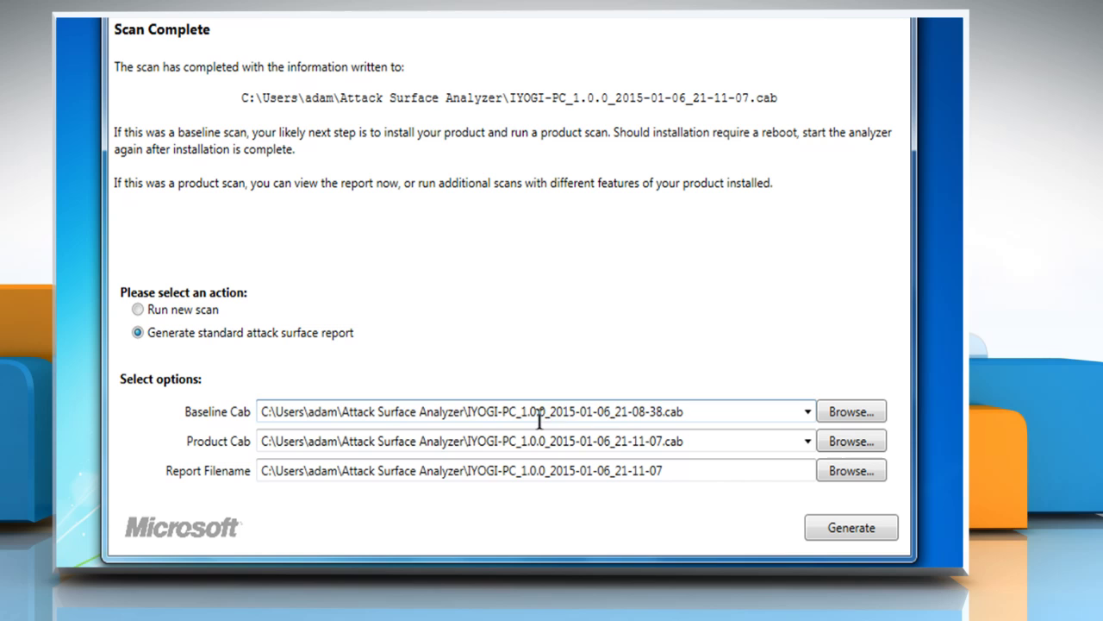
pyautogui.click(861, 528)
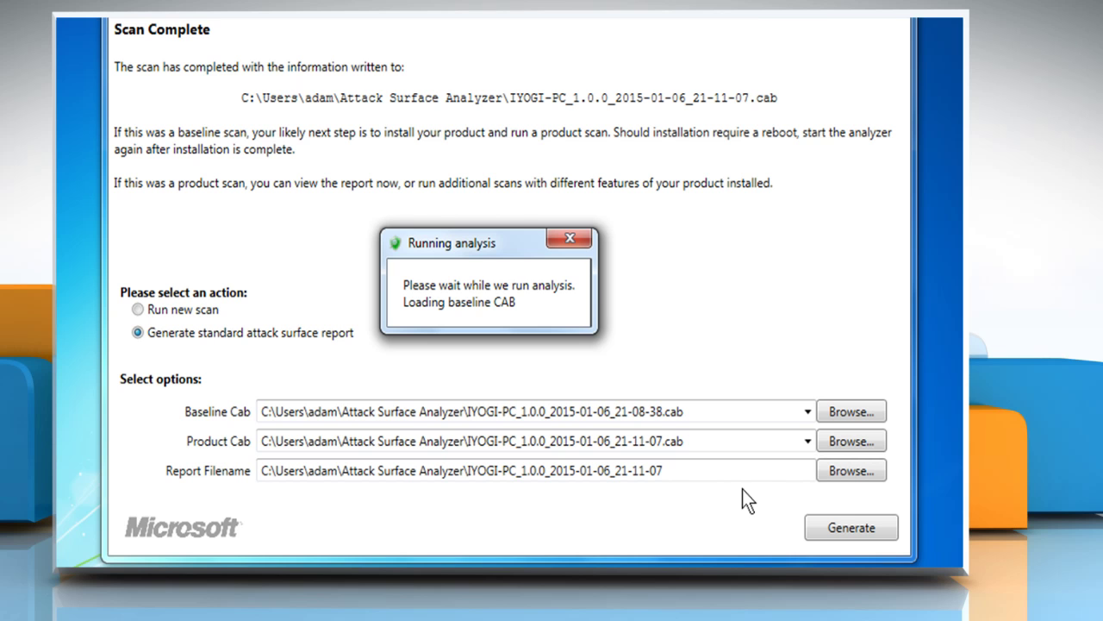